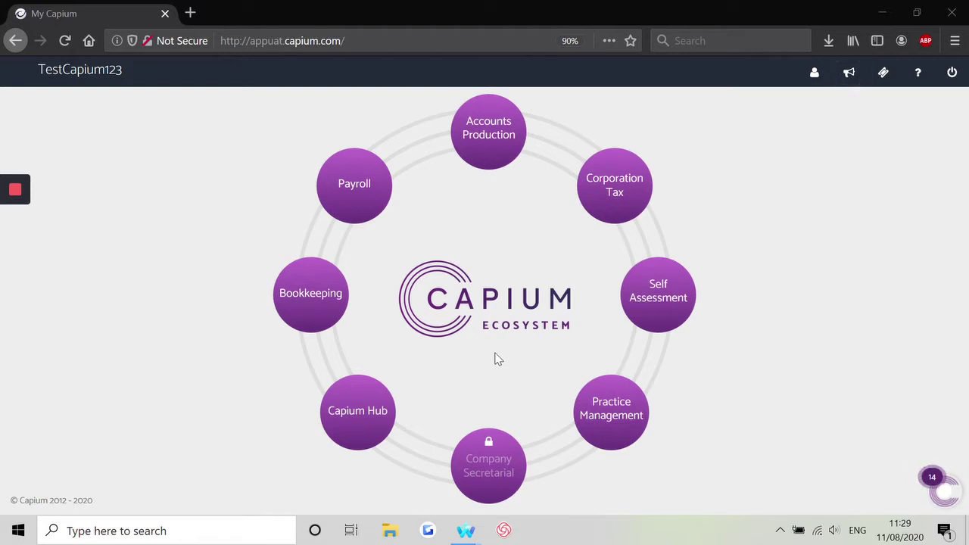
- Open the AML section of the firm's admin area
{"action": "left_click", "coordinate": [814, 78]}
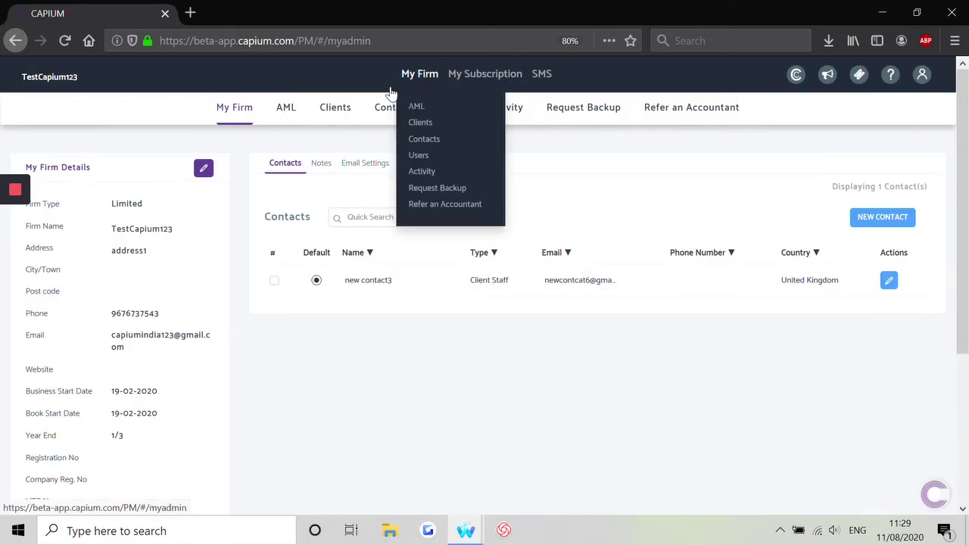
{"action": "left_click", "coordinate": [286, 109]}
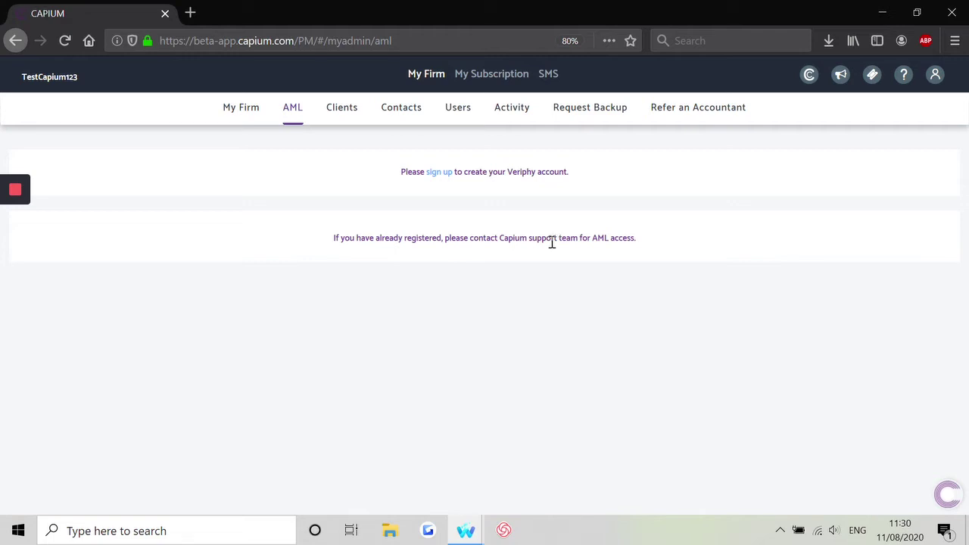
- Open the Veriphy sign-up page, review its registration form fields, and close it to return to the AML section
{"action": "left_click", "coordinate": [439, 172]}
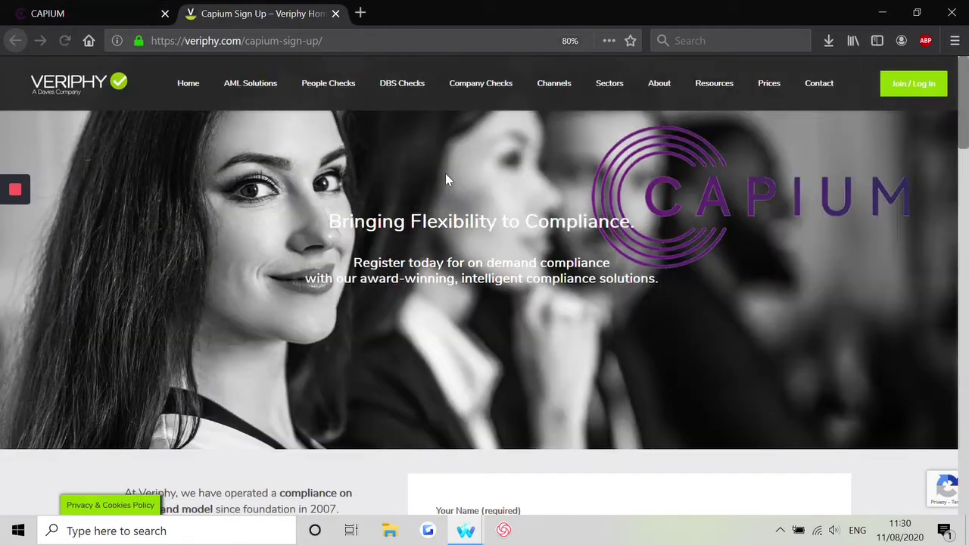
{"action": "scroll", "coordinate": [604, 229], "scroll_direction": "down", "scroll_amount": 5}
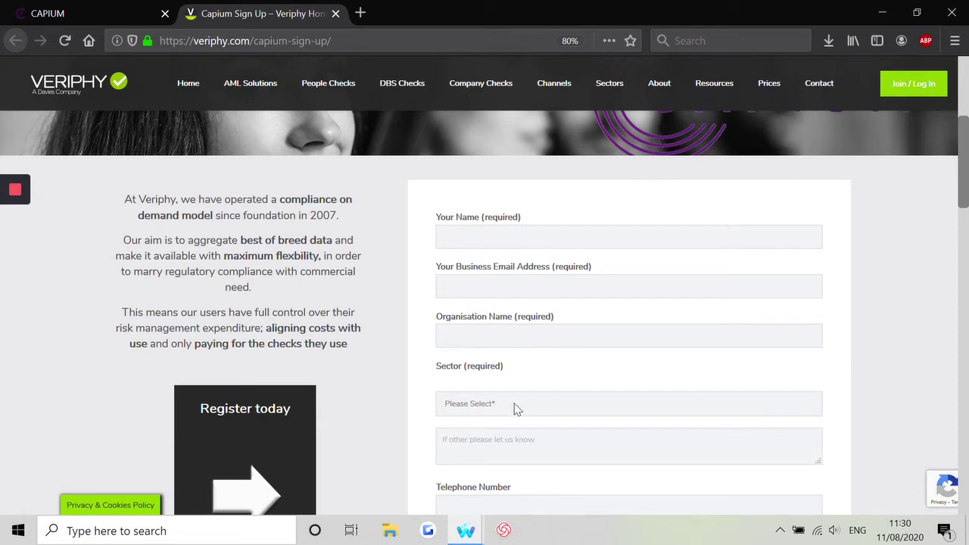
{"action": "scroll", "coordinate": [515, 405], "scroll_direction": "down", "scroll_amount": 5}
{"action": "scroll", "coordinate": [618, 261], "scroll_direction": "up", "scroll_amount": 1}
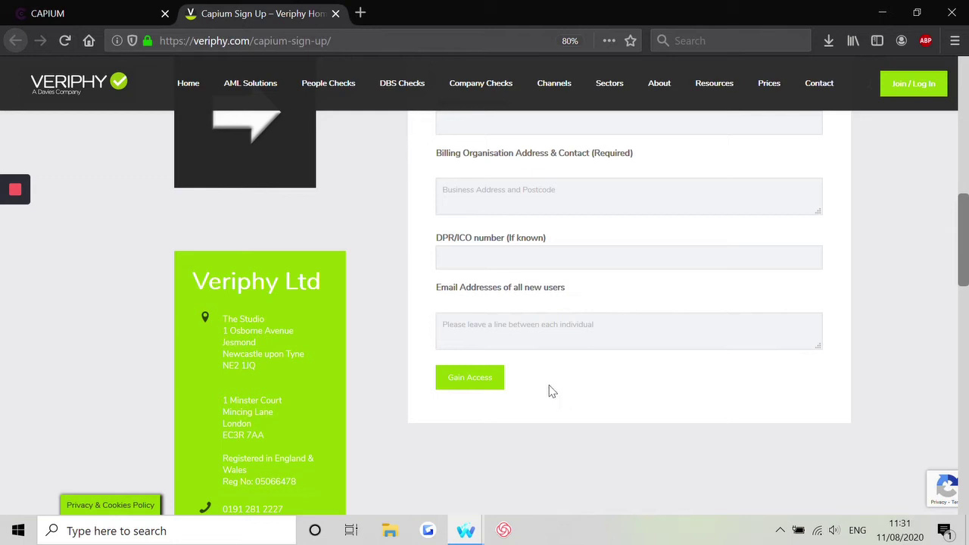
{"action": "left_click", "coordinate": [336, 14]}
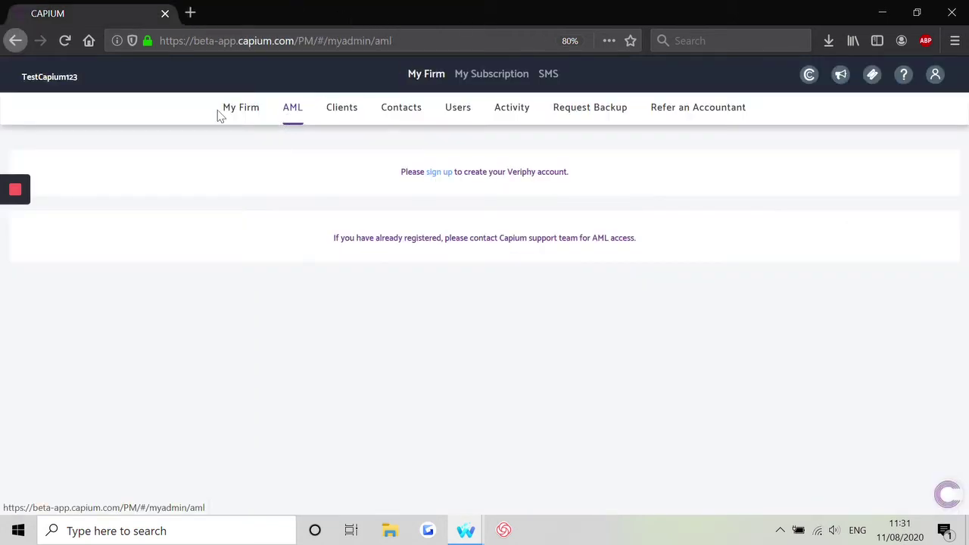
- Reload the AML page and open the form for performing a new AML check
{"action": "left_click", "coordinate": [65, 41]}
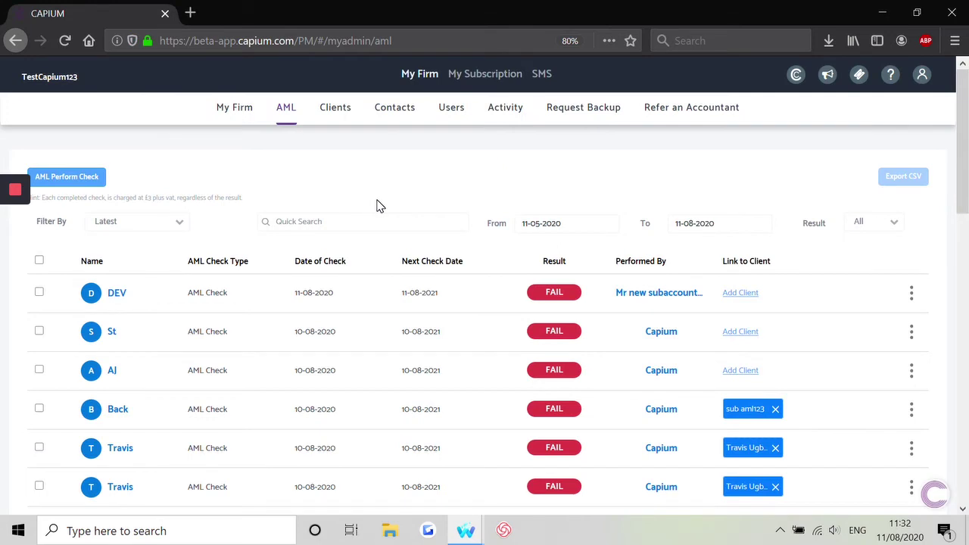
{"action": "left_click", "coordinate": [90, 180]}
{"action": "left_click", "coordinate": [88, 177]}
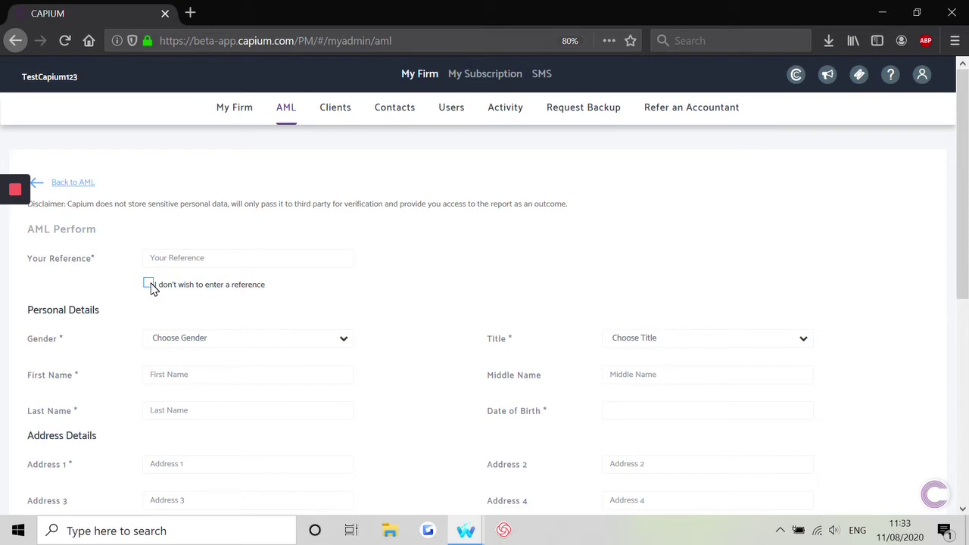
- Examine the AML check form's reference, personal, address, telephone, National Insurance, passport and driving licence fields
{"action": "scroll", "coordinate": [192, 283], "scroll_direction": "down", "scroll_amount": 2}
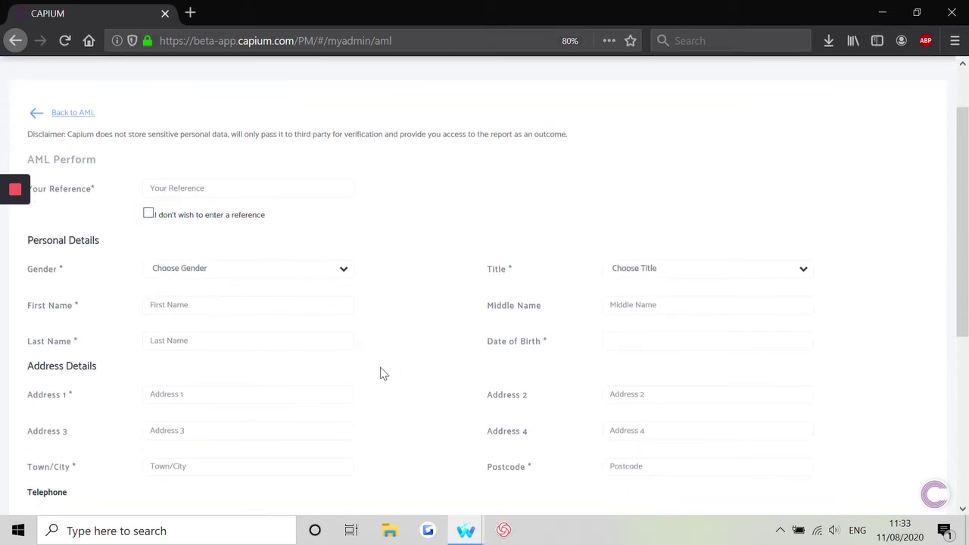
{"action": "scroll", "coordinate": [81, 361], "scroll_direction": "down", "scroll_amount": 1}
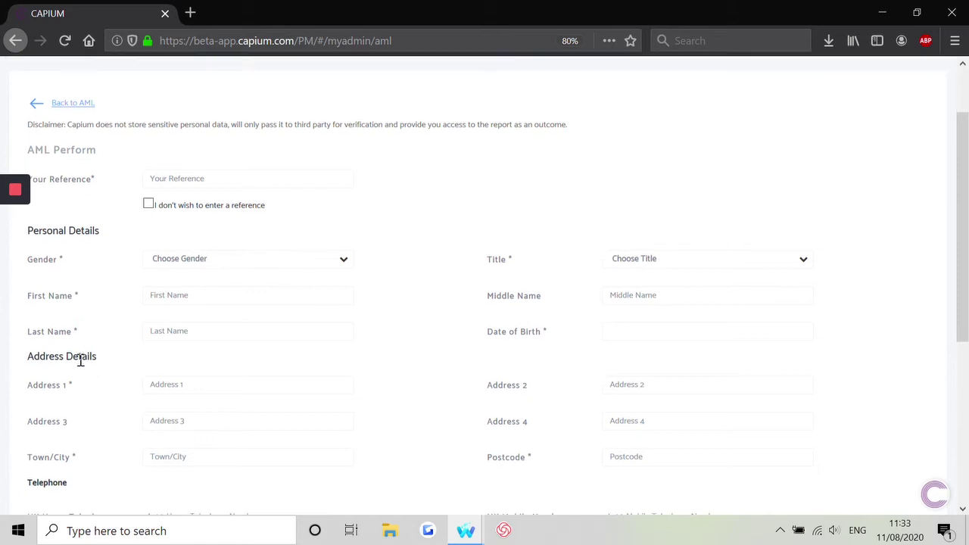
{"action": "scroll", "coordinate": [81, 361], "scroll_direction": "down", "scroll_amount": 5}
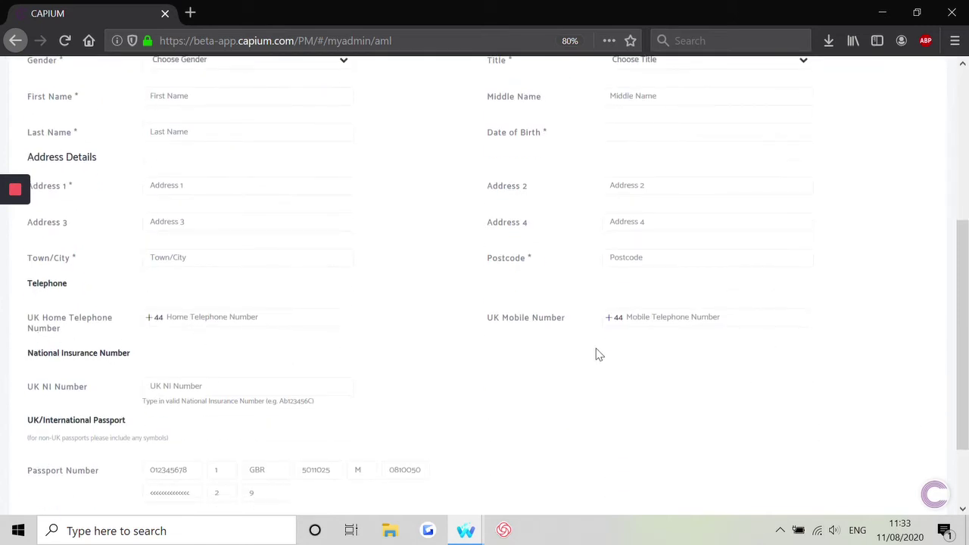
{"action": "scroll", "coordinate": [195, 370], "scroll_direction": "down", "scroll_amount": 2}
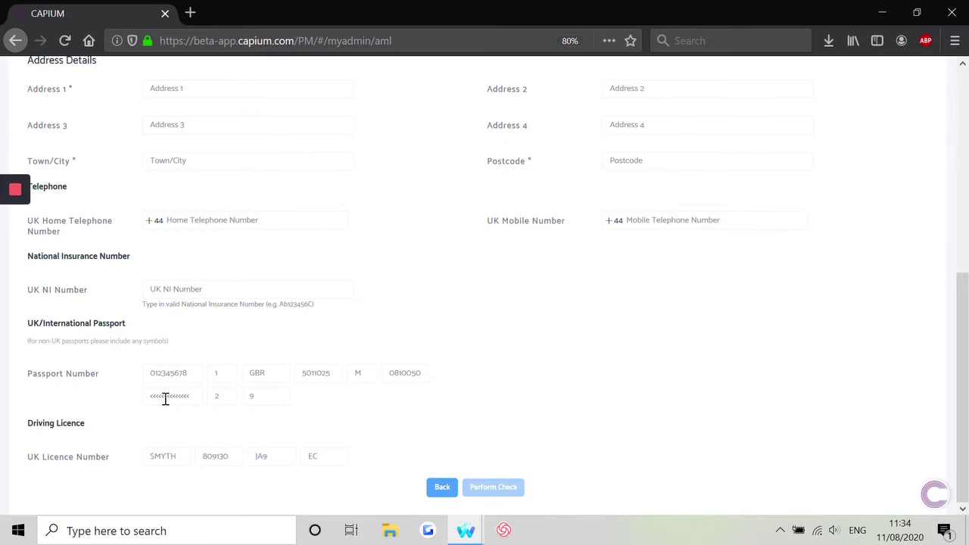
{"action": "scroll", "coordinate": [167, 401], "scroll_direction": "up", "scroll_amount": 10}
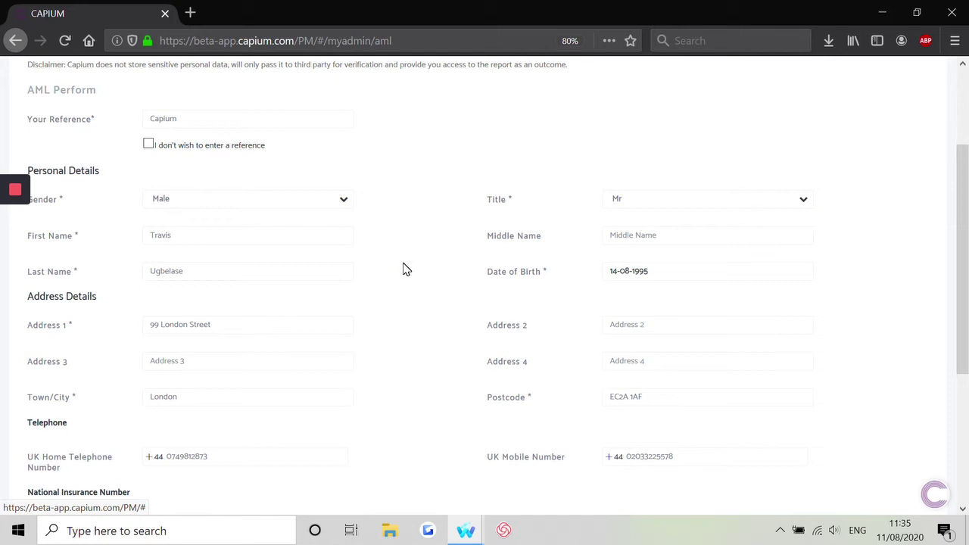
- Review the completed check form and submit it to perform the AML check
{"action": "scroll", "coordinate": [448, 312], "scroll_direction": "down", "scroll_amount": 3}
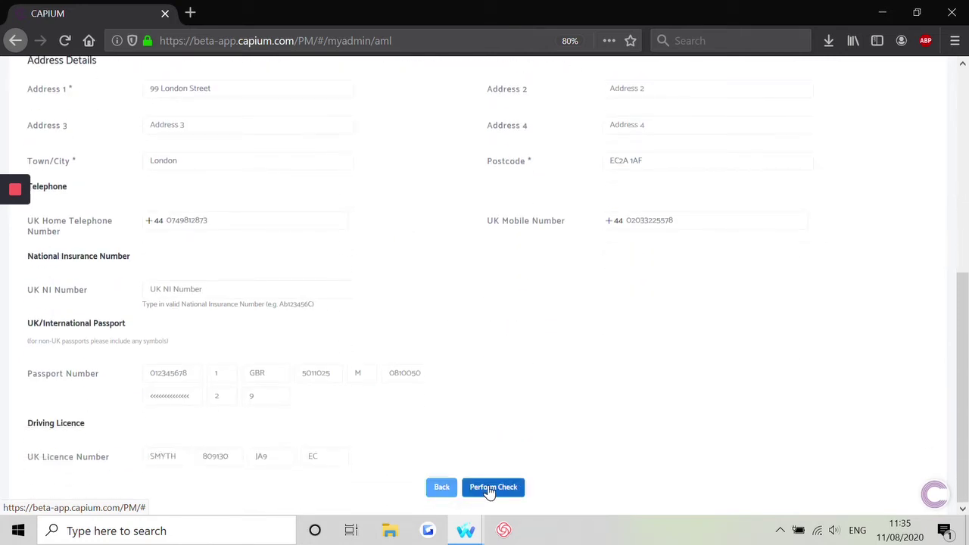
{"action": "left_click", "coordinate": [501, 493]}
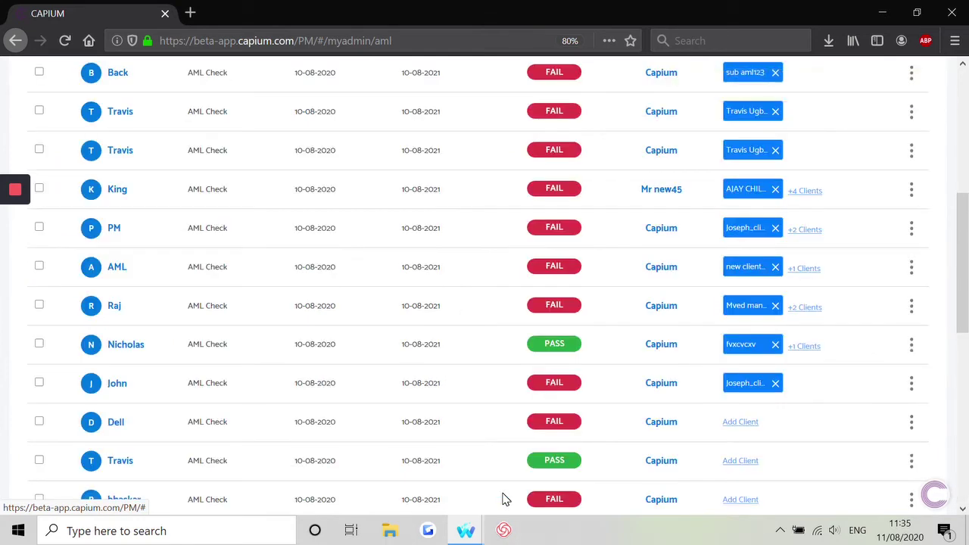
- Link the newest AML check to its matching client, found by first name, and confirm the link
{"action": "scroll", "coordinate": [553, 353], "scroll_direction": "up", "scroll_amount": 5}
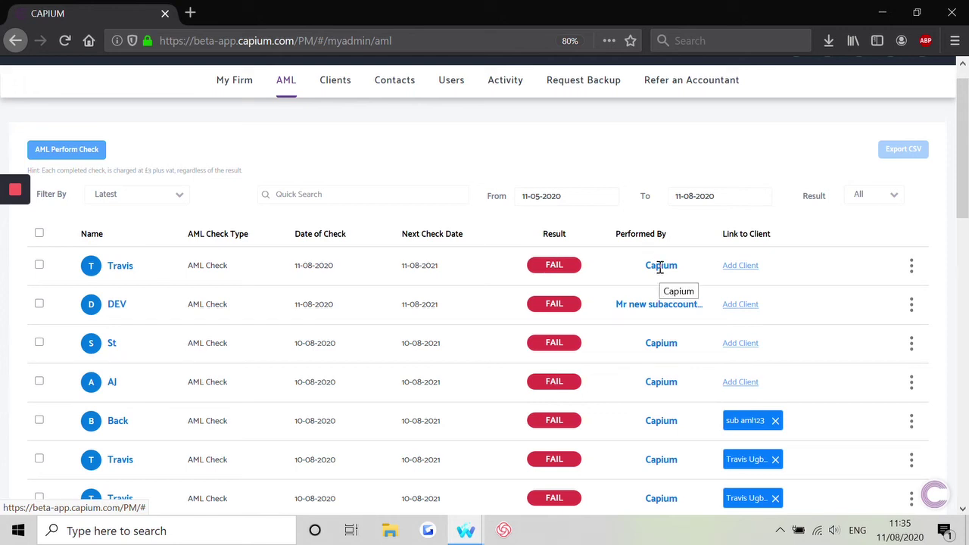
{"action": "left_click", "coordinate": [733, 270]}
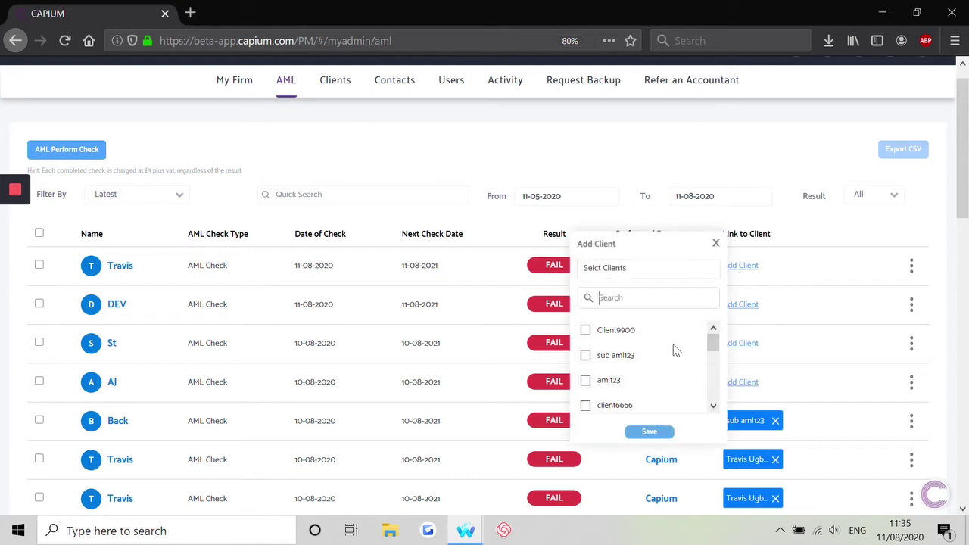
{"action": "mouse_move", "coordinate": [714, 350]}
{"action": "left_mouse_down"}
{"action": "mouse_move", "coordinate": [716, 393]}
{"action": "mouse_move", "coordinate": [718, 348]}
{"action": "left_mouse_up"}
{"action": "type", "text": "Travis"}
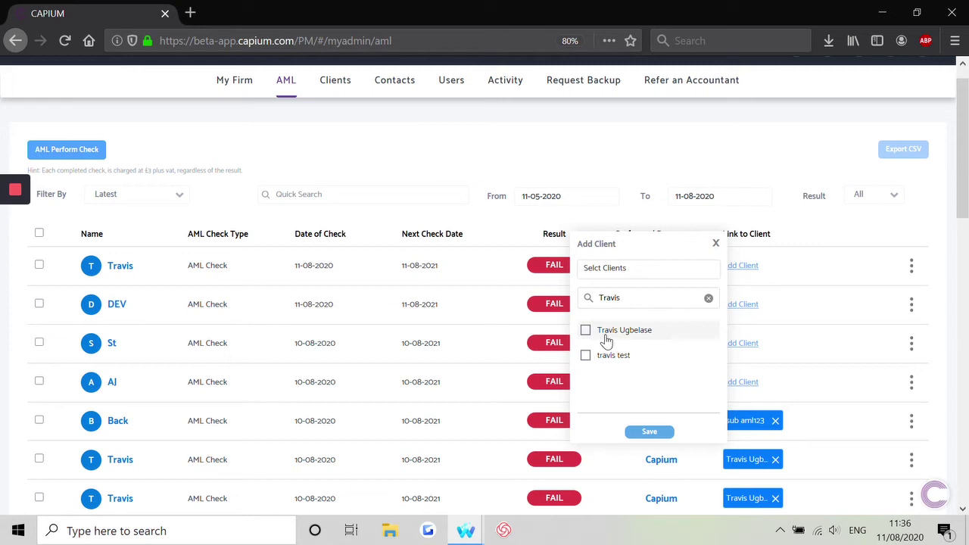
{"action": "left_click", "coordinate": [606, 340]}
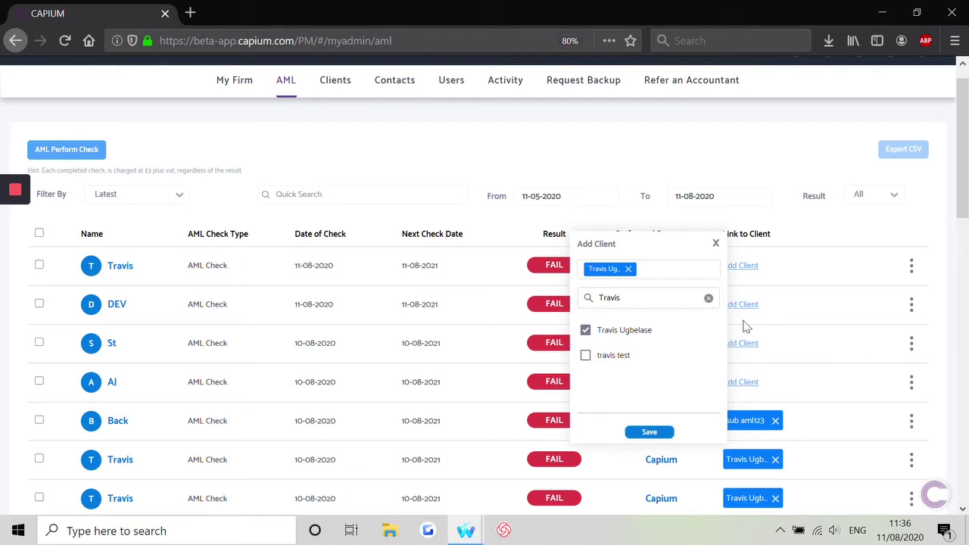
{"action": "left_click", "coordinate": [649, 432]}
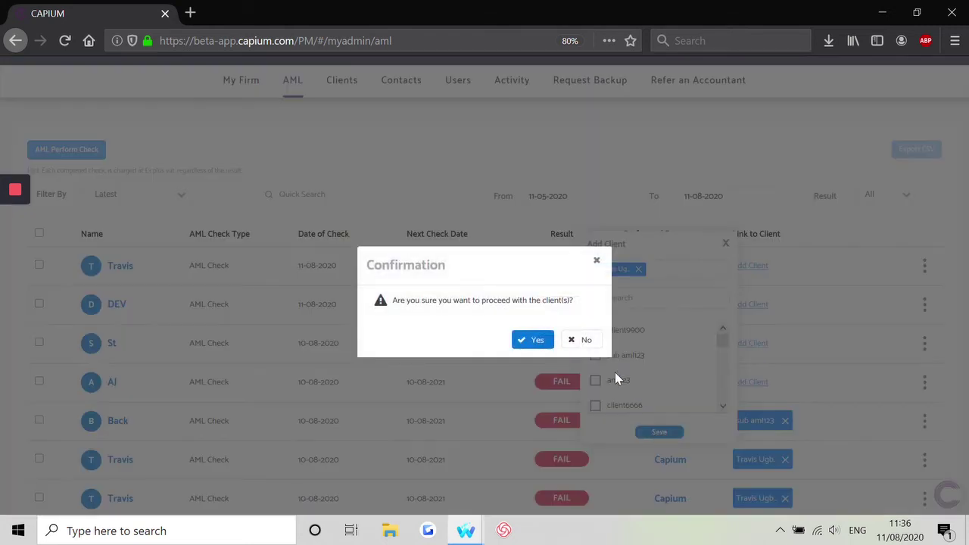
{"action": "left_click", "coordinate": [538, 343]}
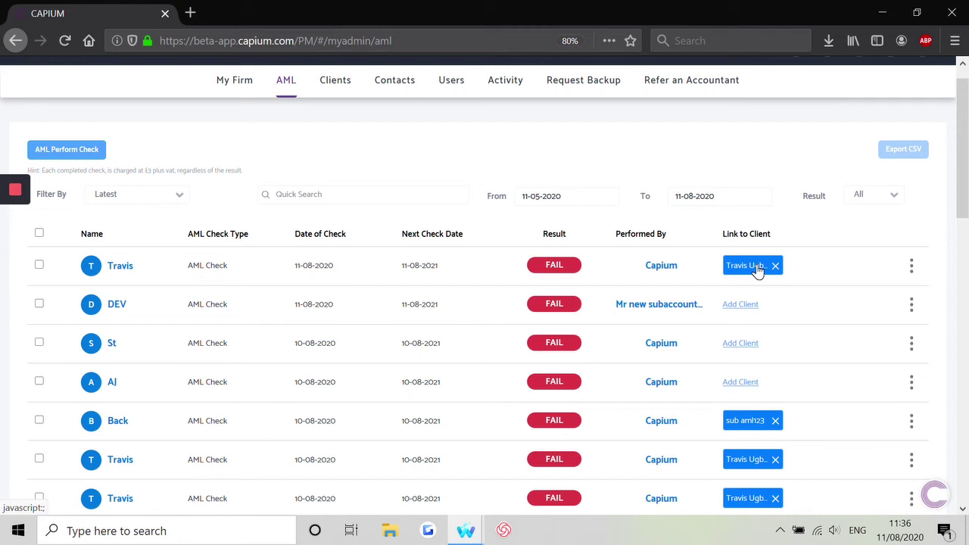
- View the PDF report of the newest AML check and return to the list of checks
{"action": "left_click", "coordinate": [912, 268]}
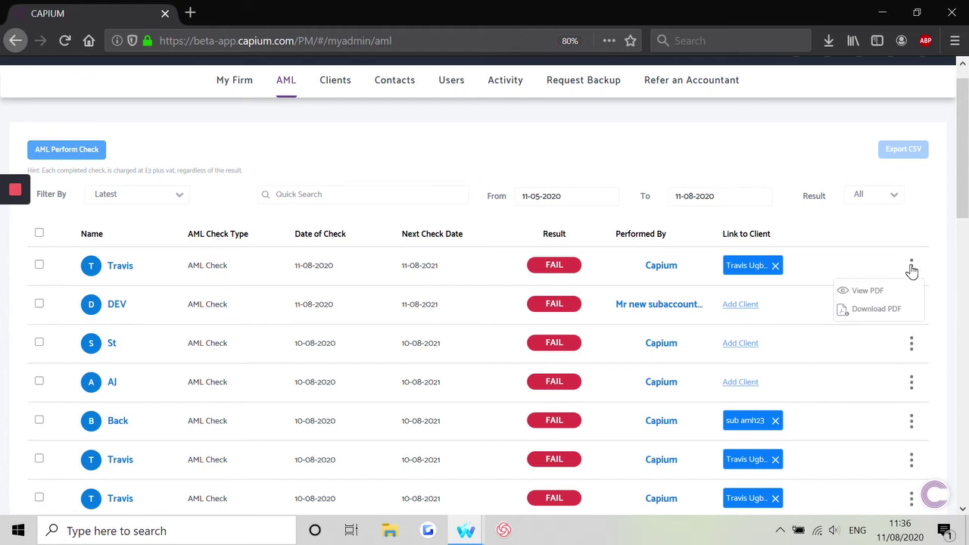
{"action": "left_click", "coordinate": [869, 291]}
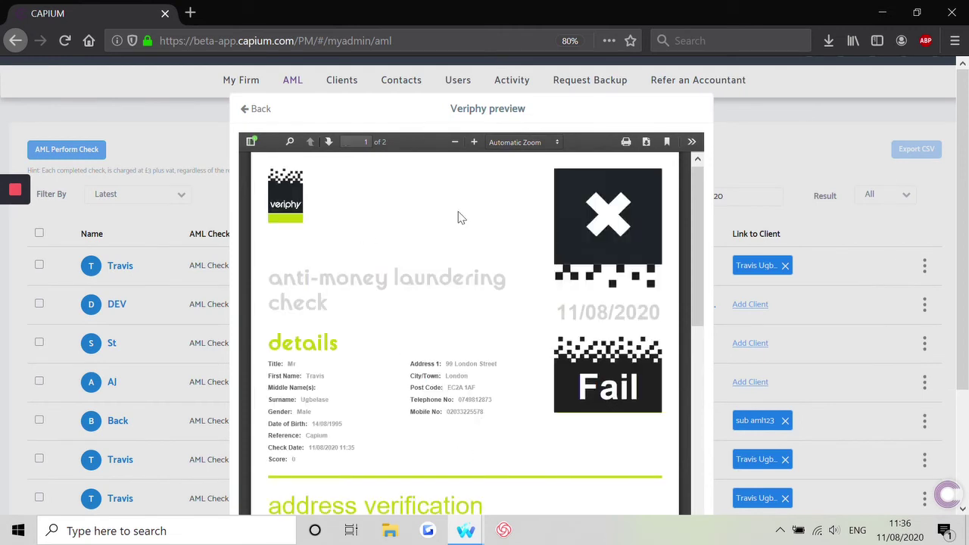
{"action": "left_click_drag", "start_coordinate": [698, 287], "coordinate": [706, 259]}
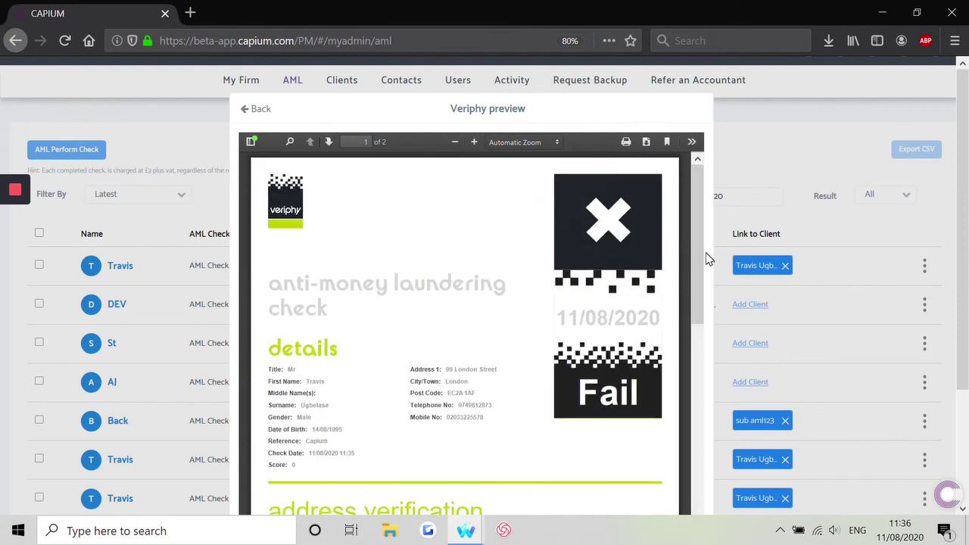
{"action": "left_click", "coordinate": [262, 109]}
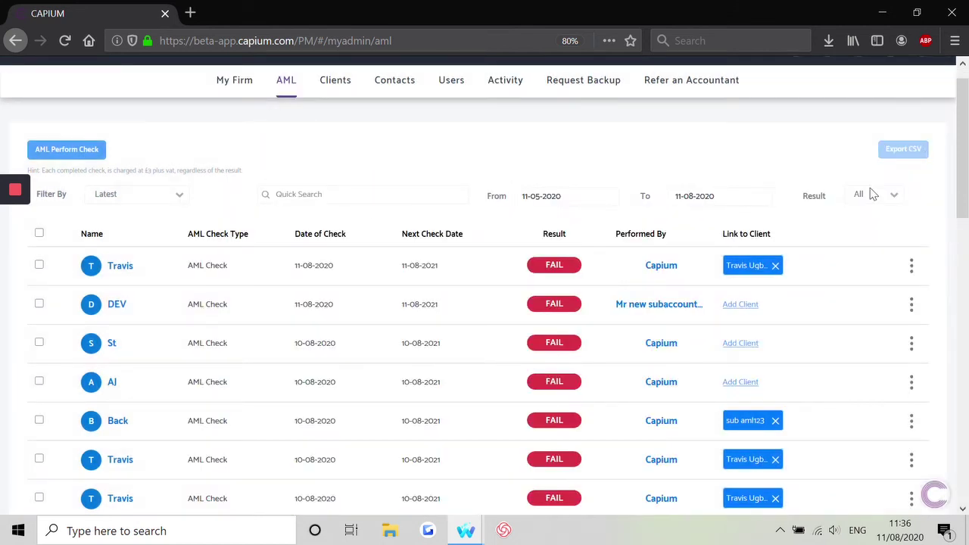
- Request the PDF download of the newest AML check's report and dismiss the file dialog without saving
{"action": "left_click", "coordinate": [912, 267]}
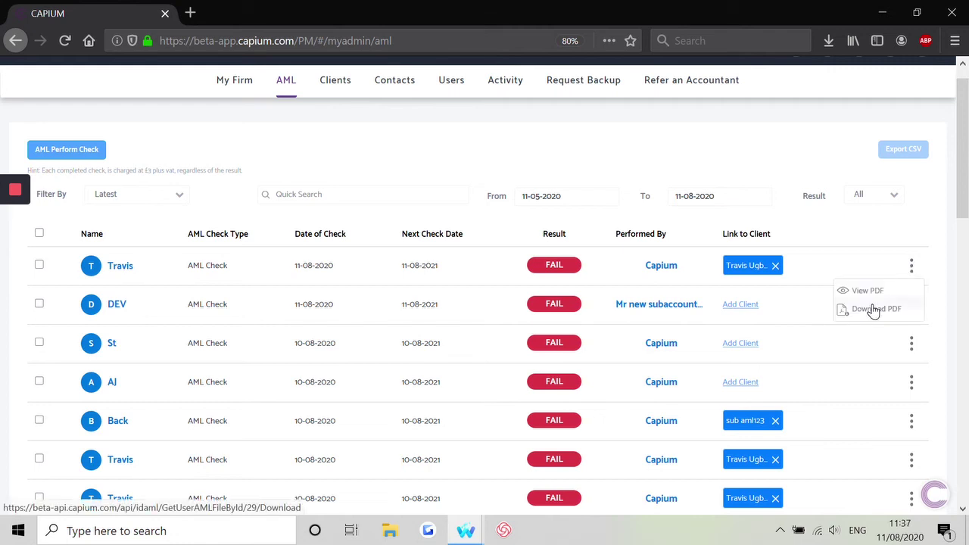
{"action": "left_click", "coordinate": [875, 310]}
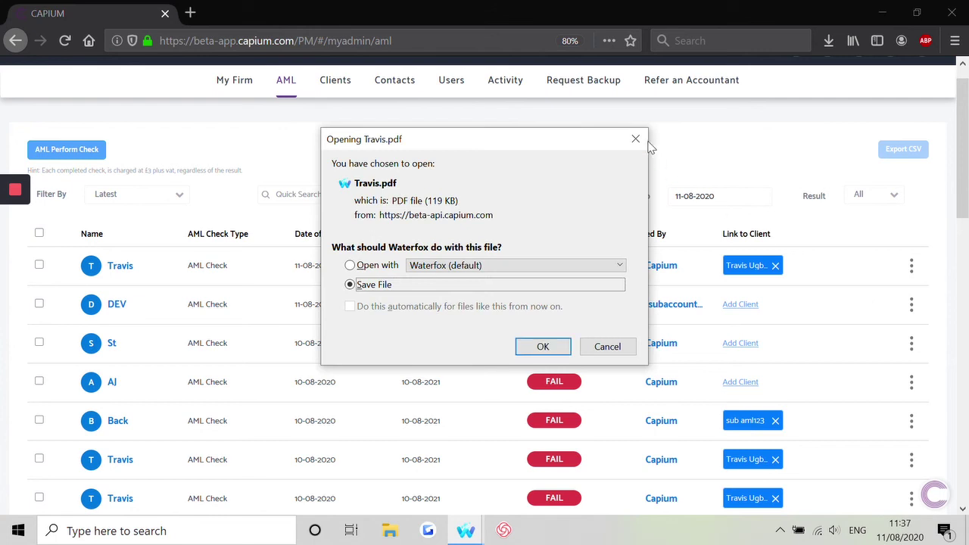
{"action": "left_click", "coordinate": [635, 139]}
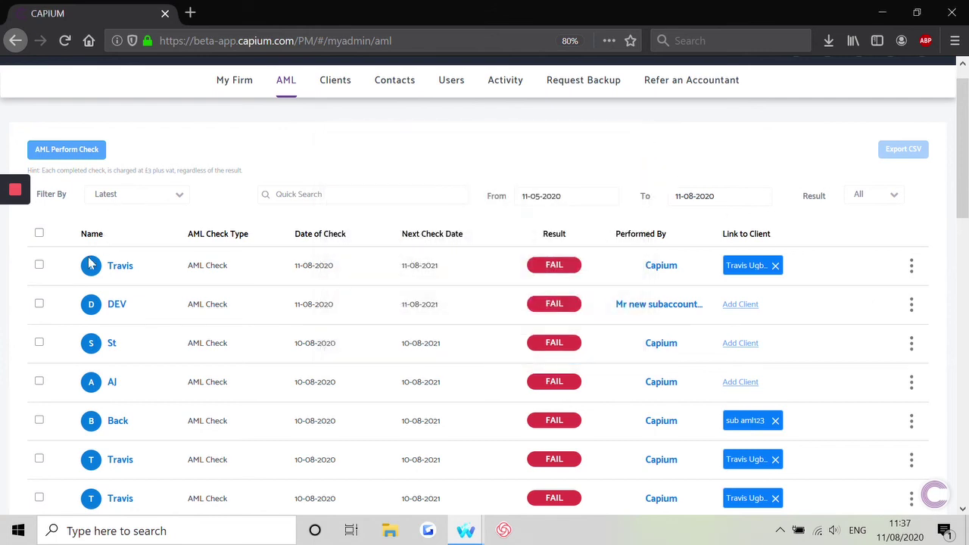
- Select the newest AML check record in the list
{"action": "left_click", "coordinate": [39, 265]}
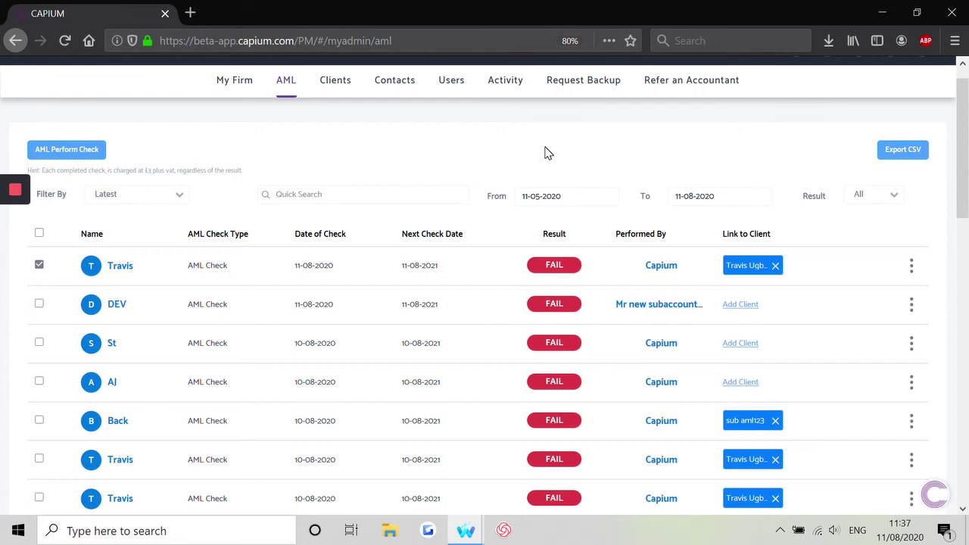
{"action": "scroll", "coordinate": [549, 149], "scroll_direction": "up", "scroll_amount": 1}
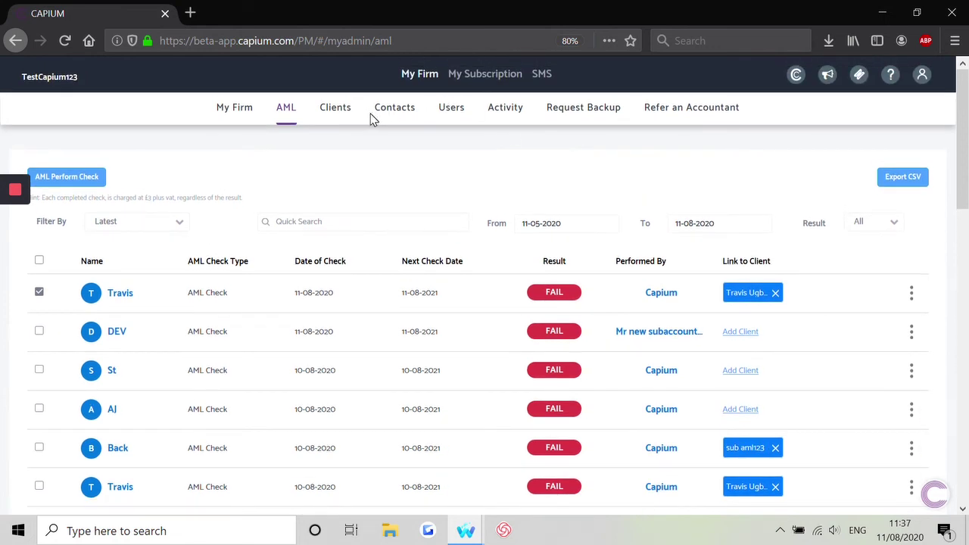
- Check the AML results and next check dates in the admin Clients list and in the Practice Management workspace's Clients list
{"action": "left_click", "coordinate": [329, 116]}
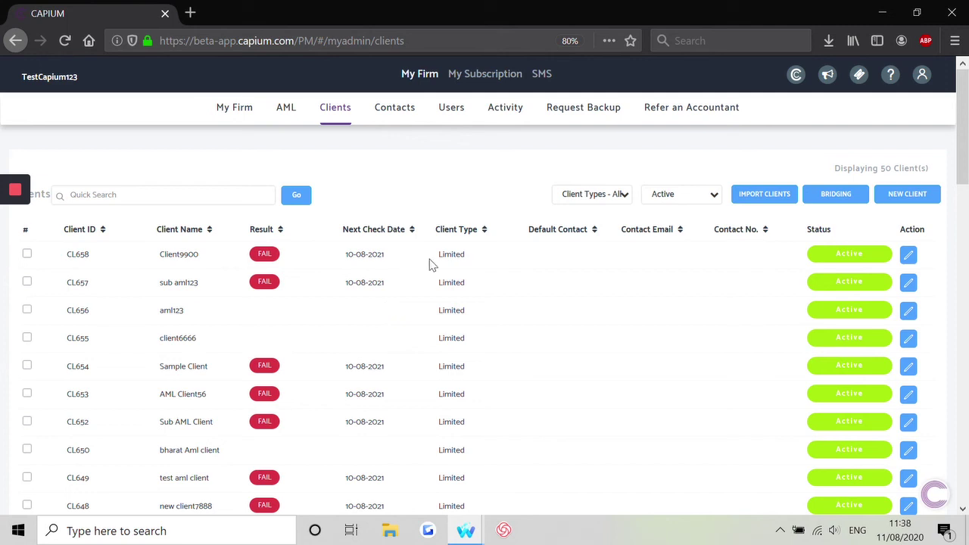
{"action": "left_click", "coordinate": [794, 78]}
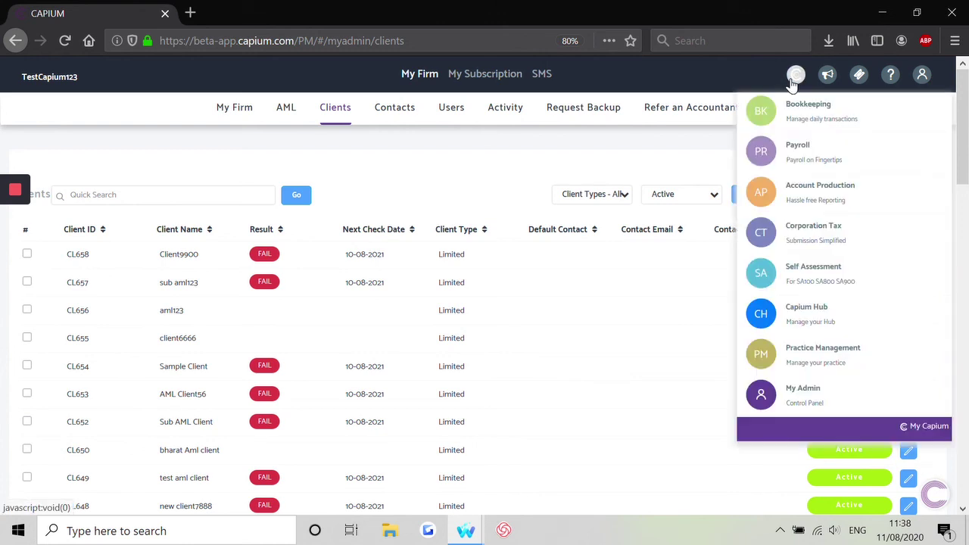
{"action": "left_click", "coordinate": [839, 356]}
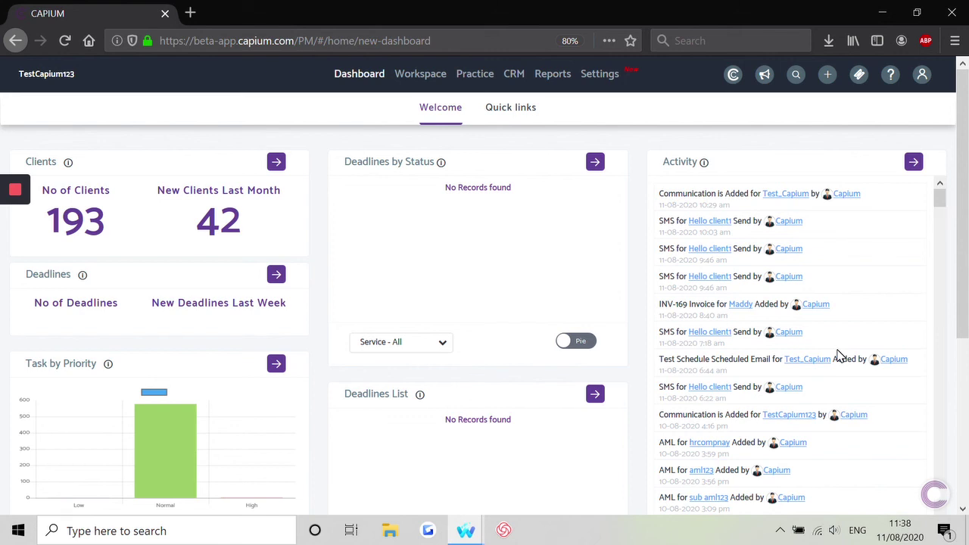
{"action": "mouse_move", "coordinate": [422, 85]}
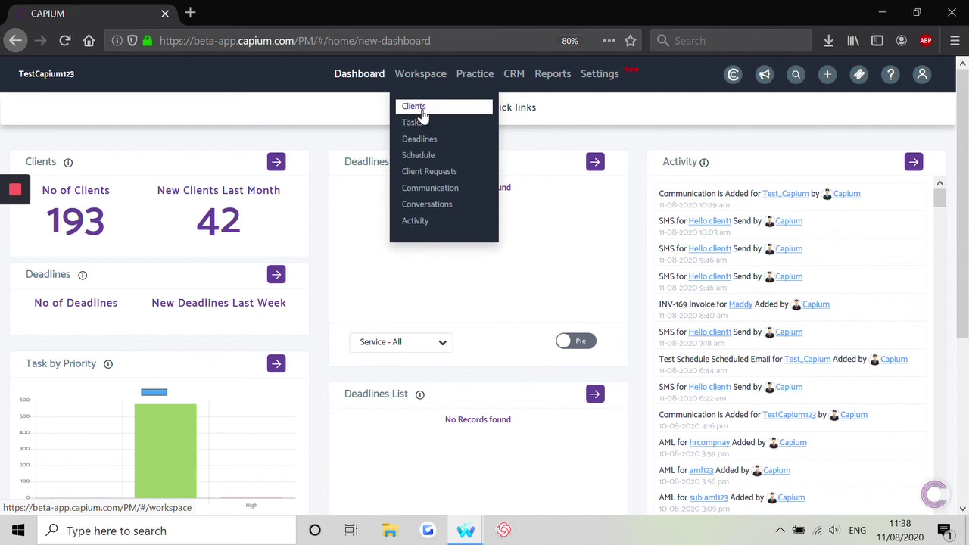
{"action": "left_click", "coordinate": [423, 116]}
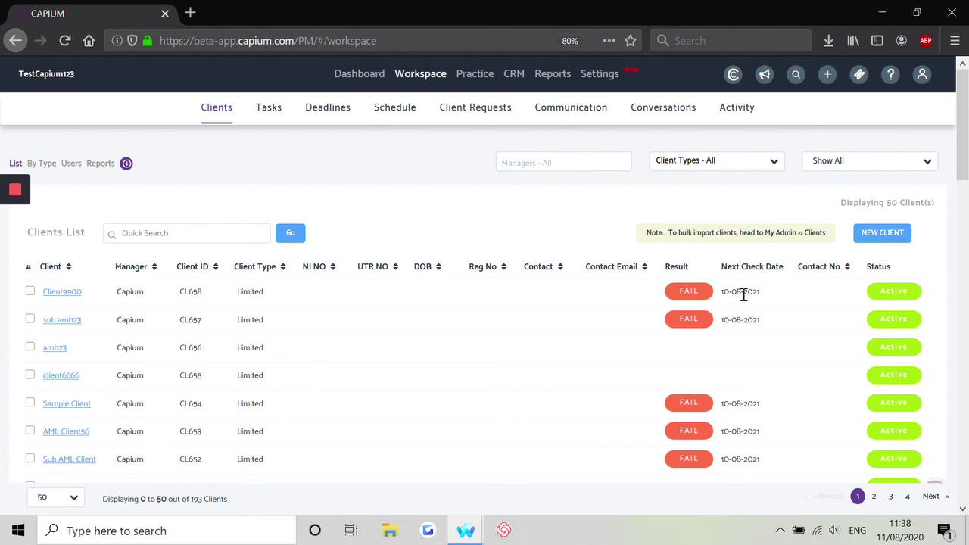
- Open Client9900's onboarding details, collapse the onboarding criteria and expand the AML section to view the client's check history
{"action": "left_click", "coordinate": [67, 294]}
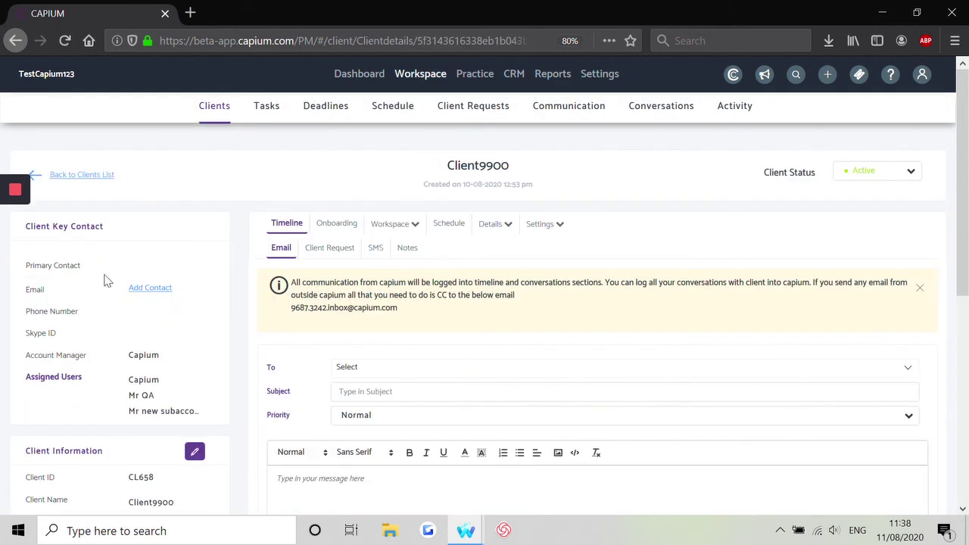
{"action": "left_click", "coordinate": [345, 227]}
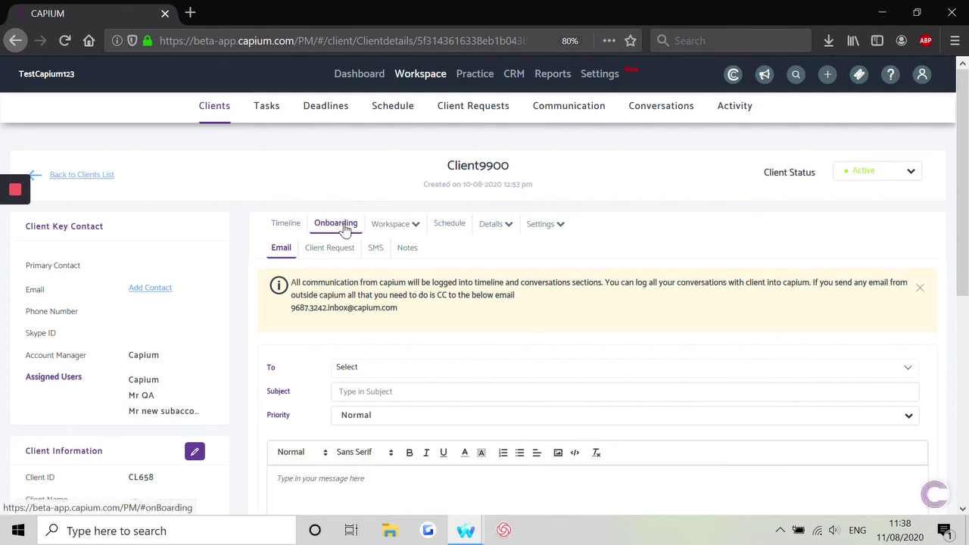
{"action": "scroll", "coordinate": [424, 230], "scroll_direction": "down", "scroll_amount": 2}
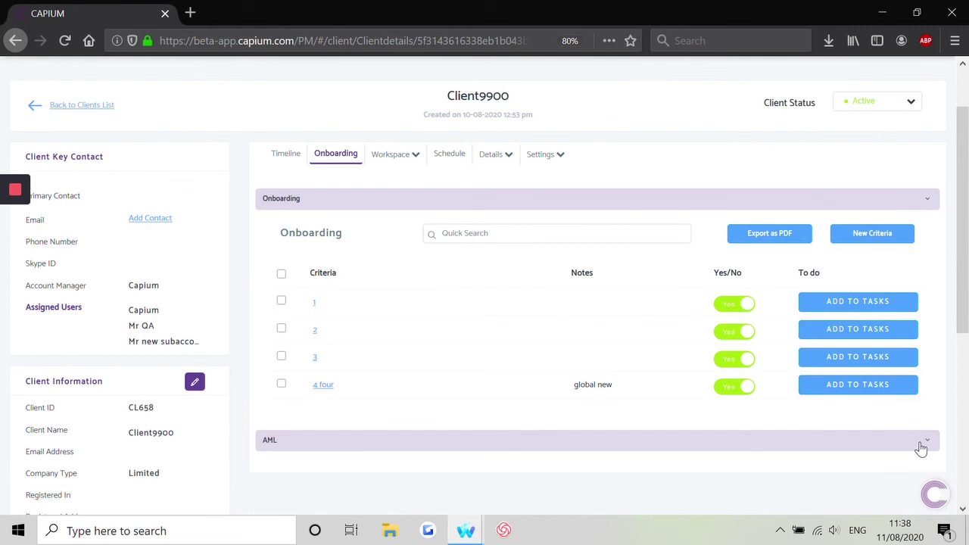
{"action": "left_click", "coordinate": [930, 203]}
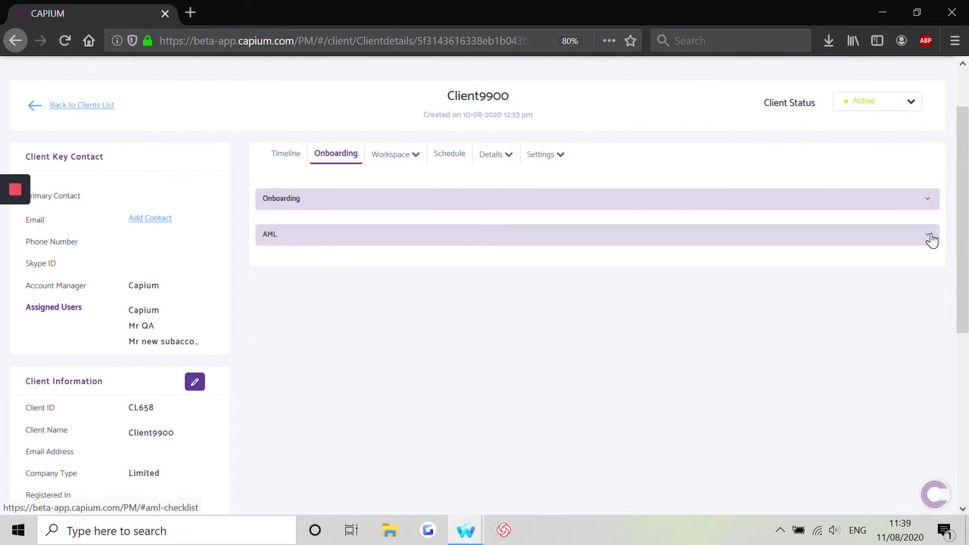
{"action": "left_click", "coordinate": [930, 238]}
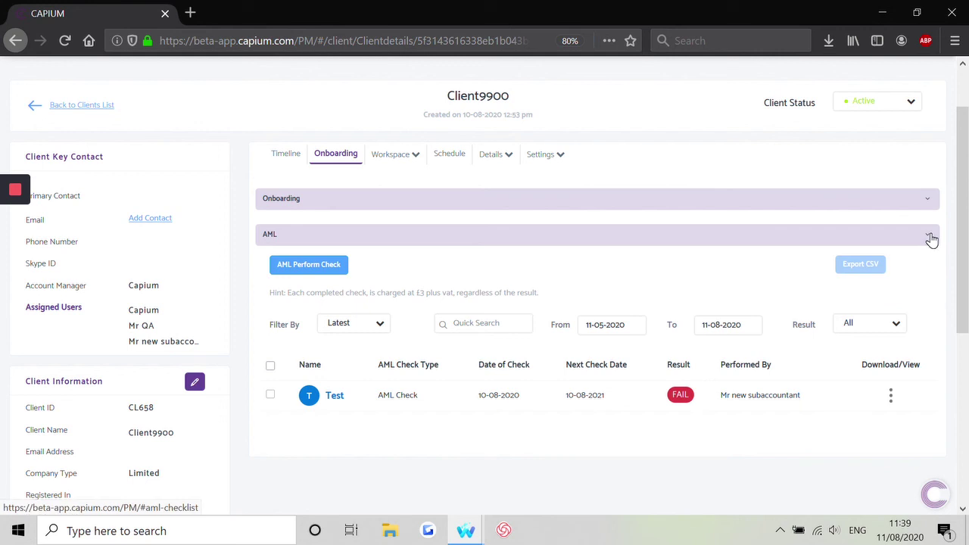
- Request another AML check for Client9900 from the client's AML section
{"action": "scroll", "coordinate": [932, 239], "scroll_direction": "down", "scroll_amount": 3}
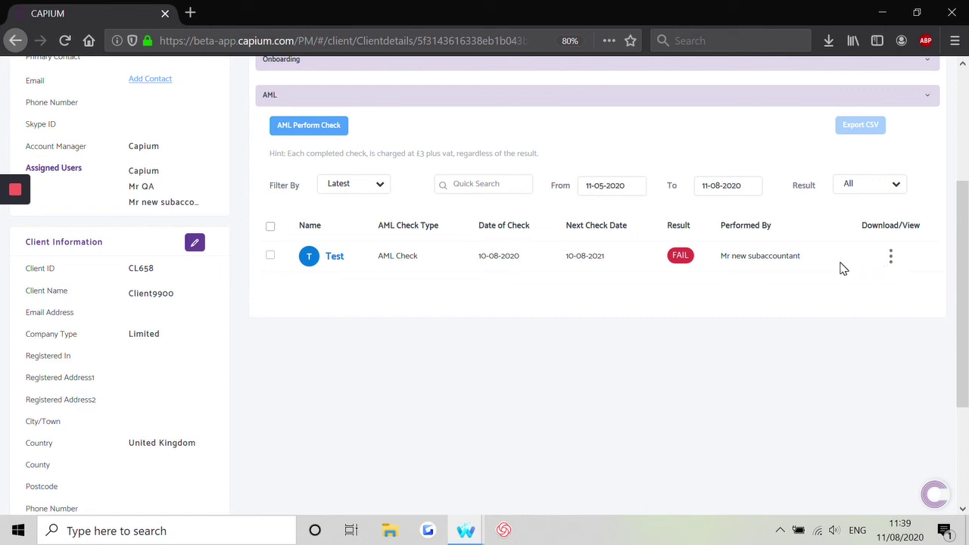
{"action": "left_click", "coordinate": [334, 134]}
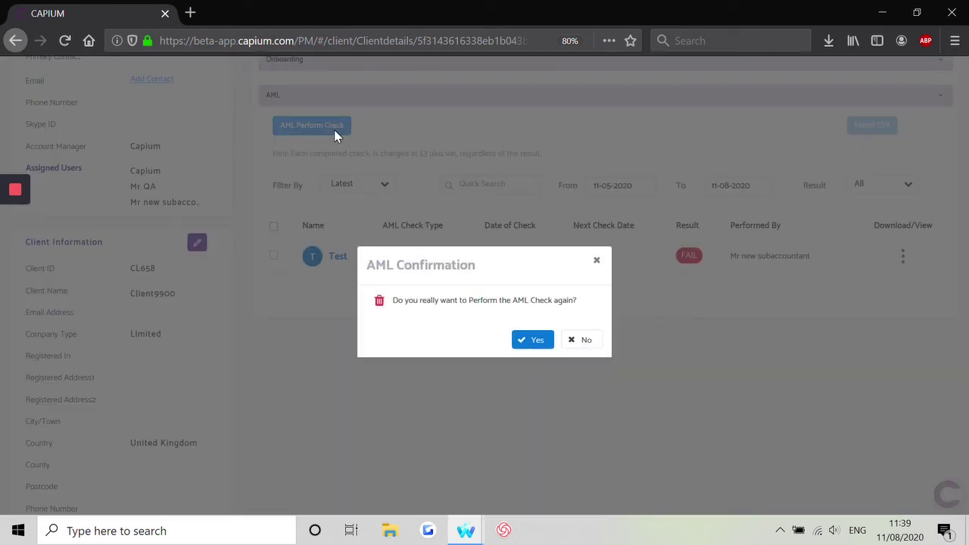